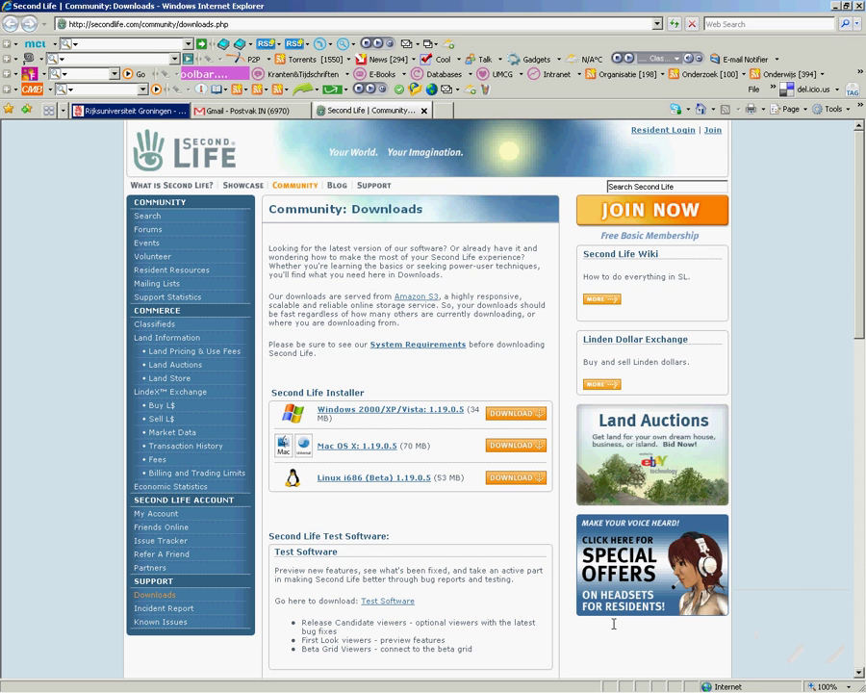
Go to the Test Software downloads page and highlight the 'Release Candidate Software' heading.
left_click(399, 606)
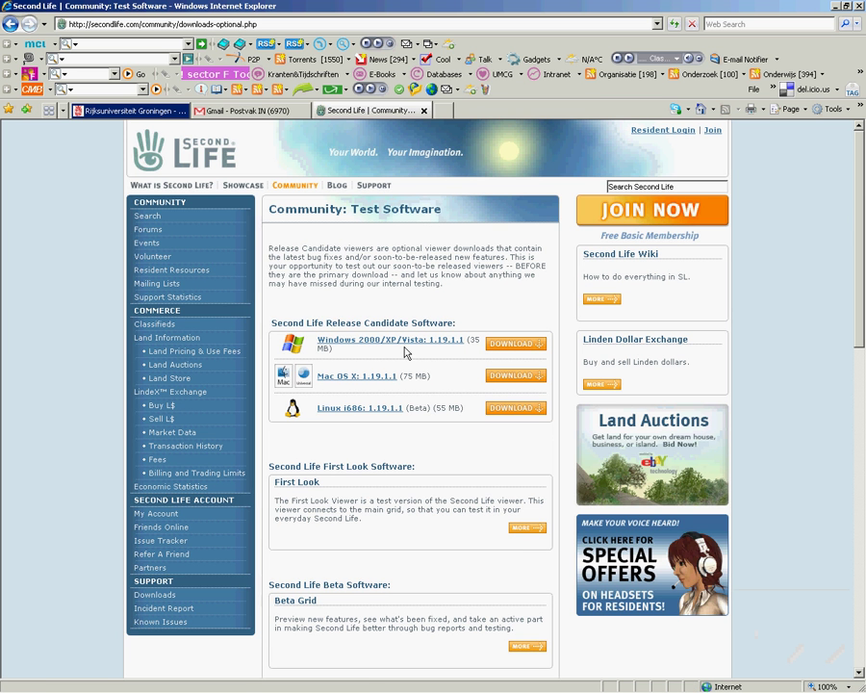
left_click_drag(306, 324, 456, 323)
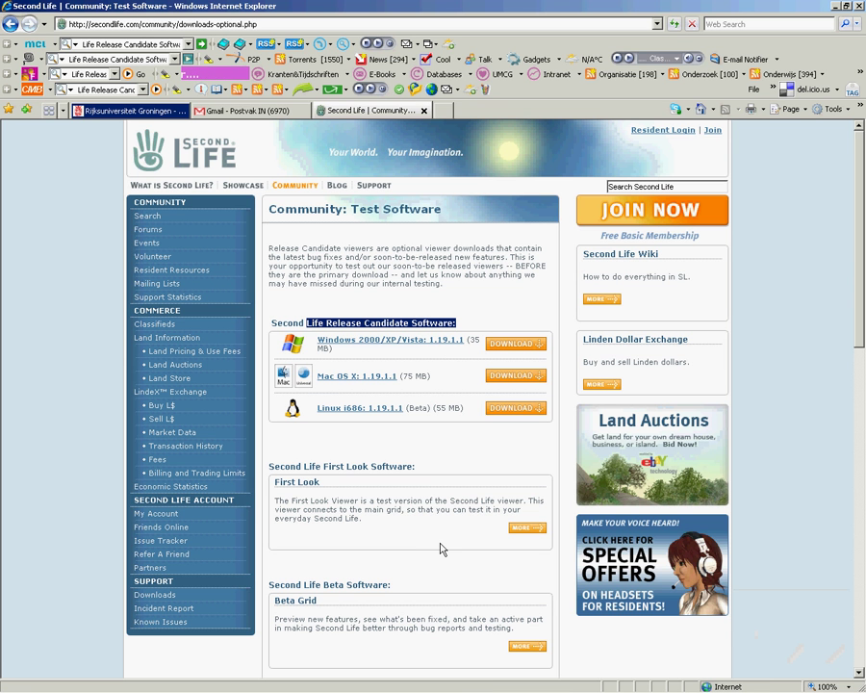
mouse_move(440, 690)
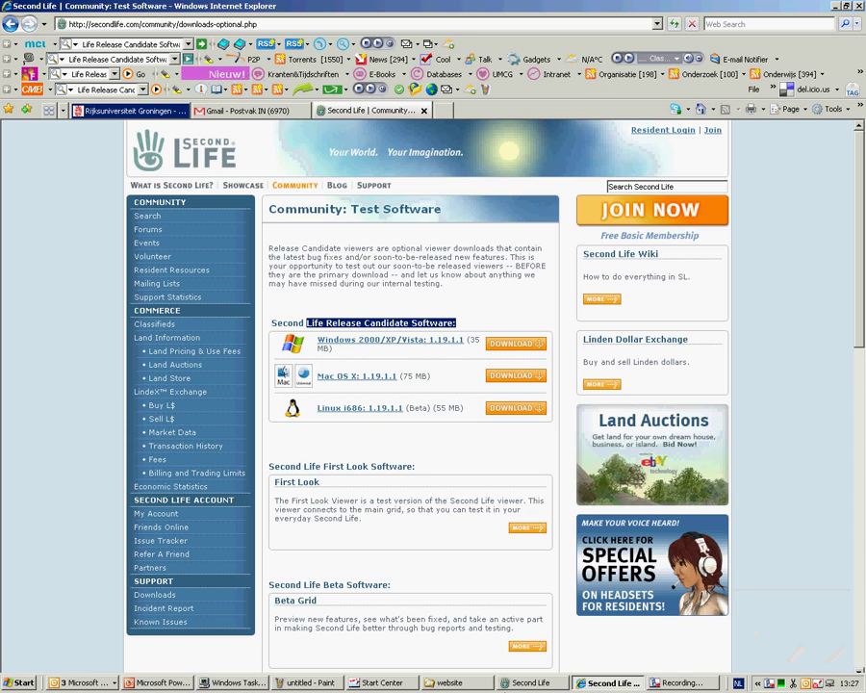
Bring the Second Life viewer forward, zoom the camera, and open the ground's pie menu.
left_click(544, 683)
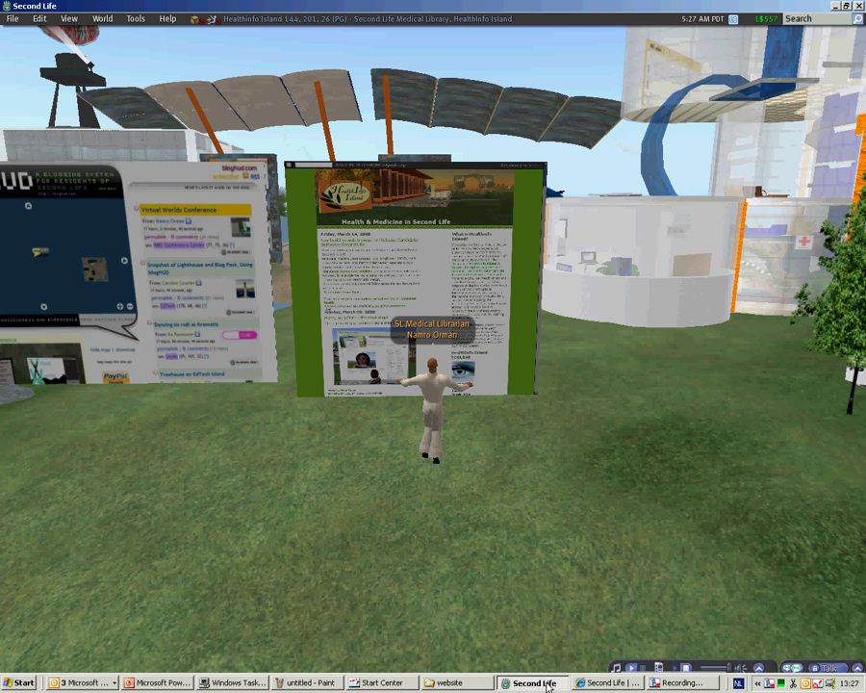
scroll(499, 477, "up", 3)
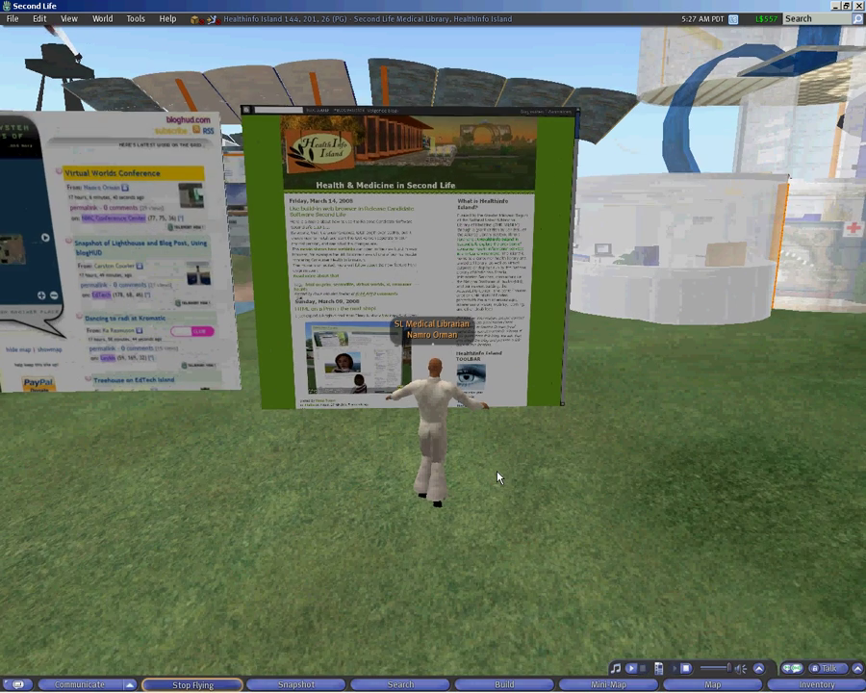
scroll(448, 481, "down", 3)
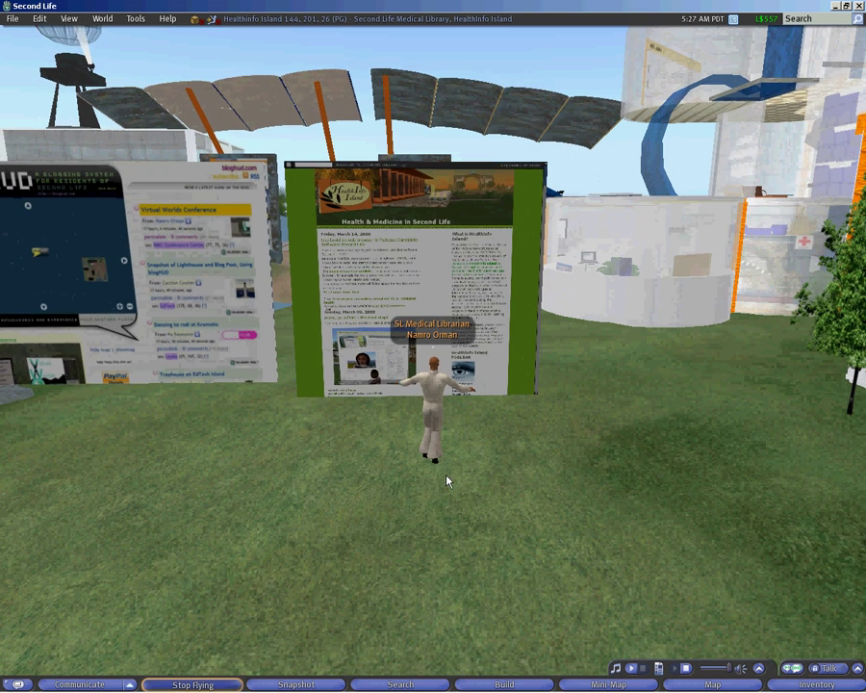
right_click(397, 458)
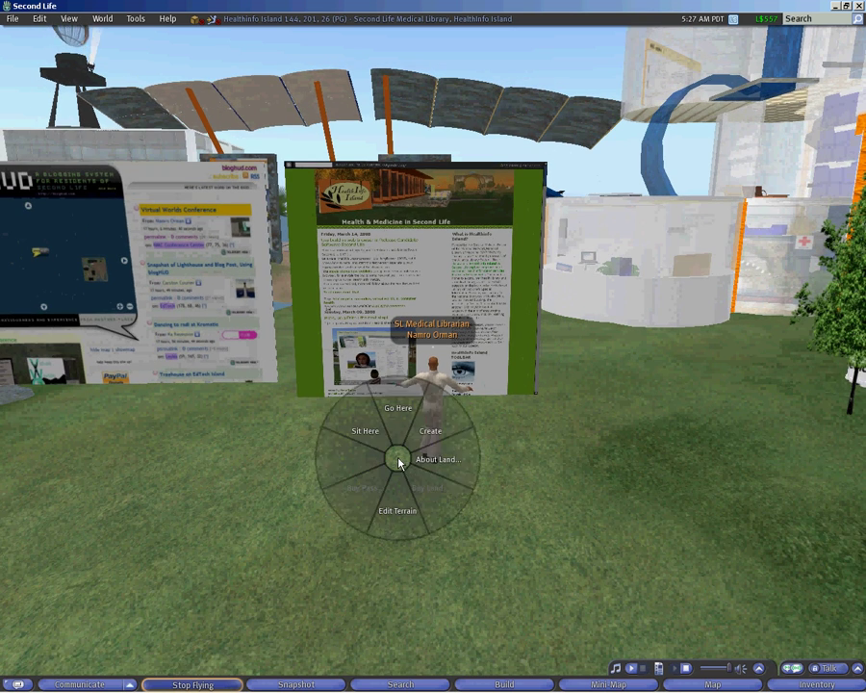
left_click(430, 469)
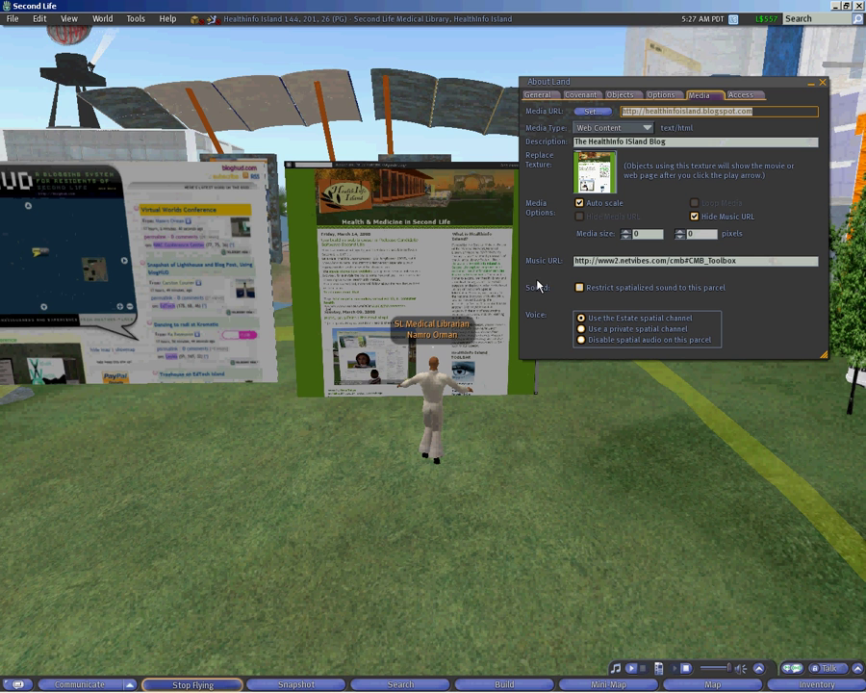
left_click(585, 113)
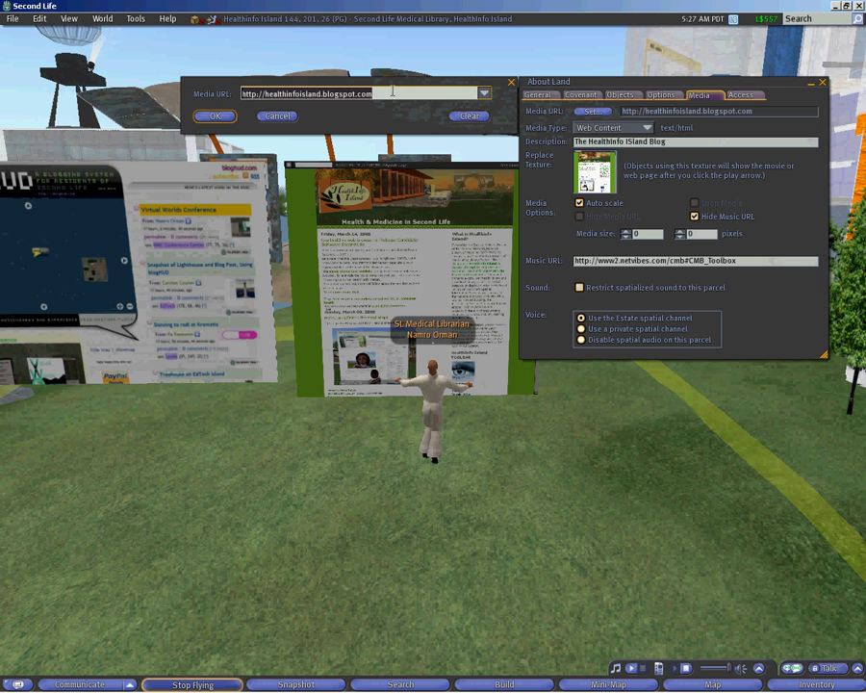
left_click(214, 116)
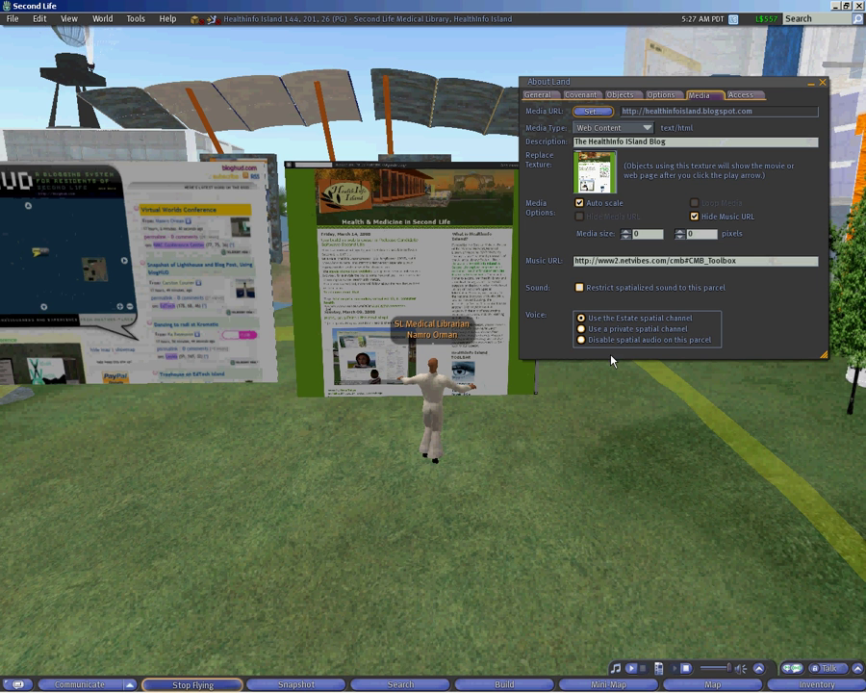
Close About Land, step the avatar back and forward, and restart the parcel media with Stop then Play.
left_click(823, 82)
key("Down")
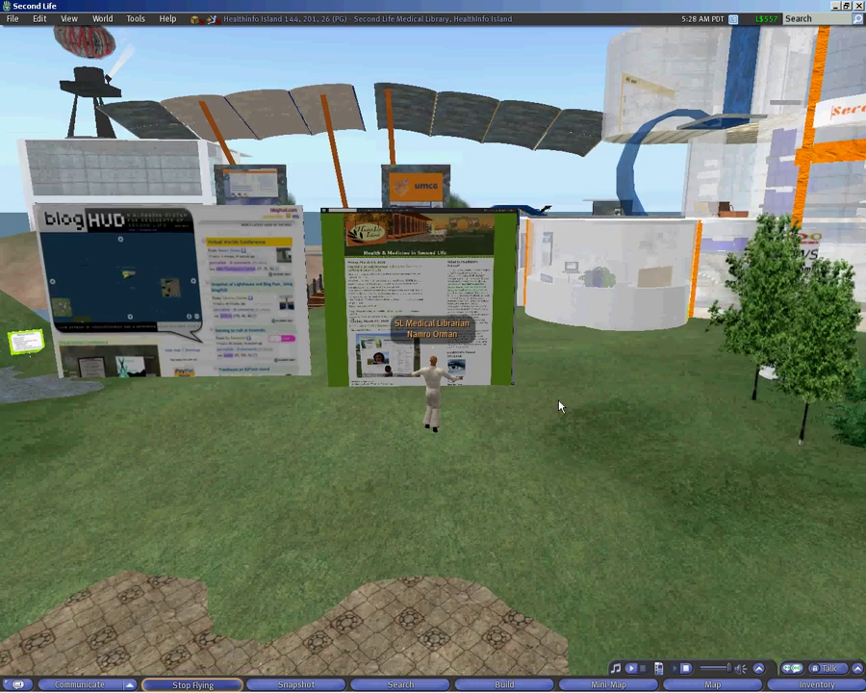
key("Up")
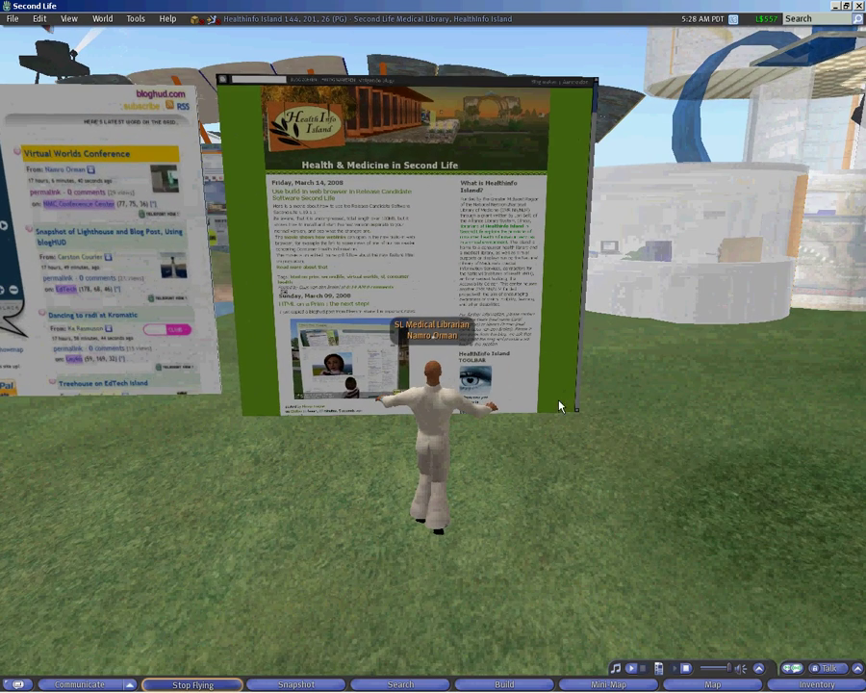
left_click(684, 668)
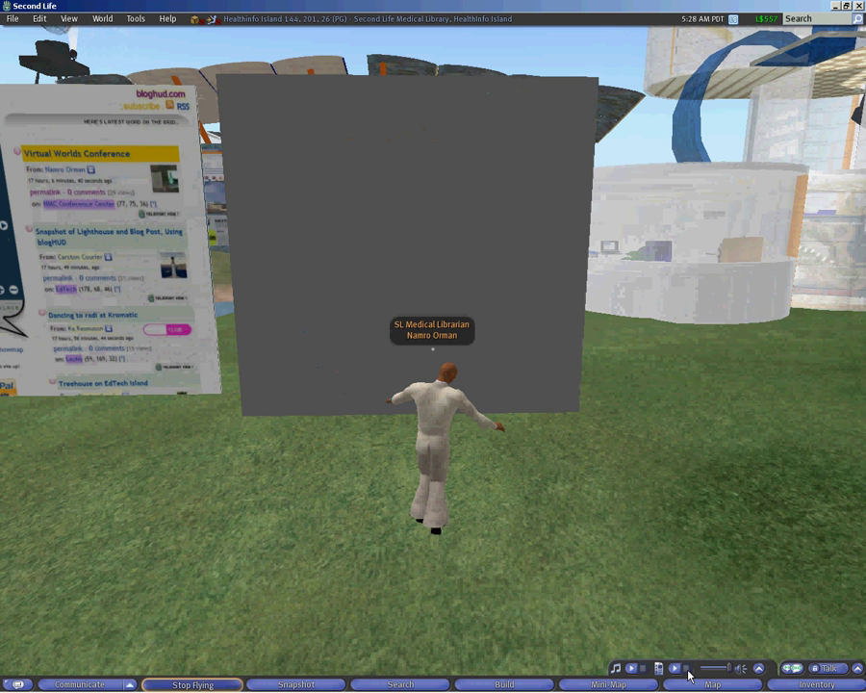
left_click(675, 669)
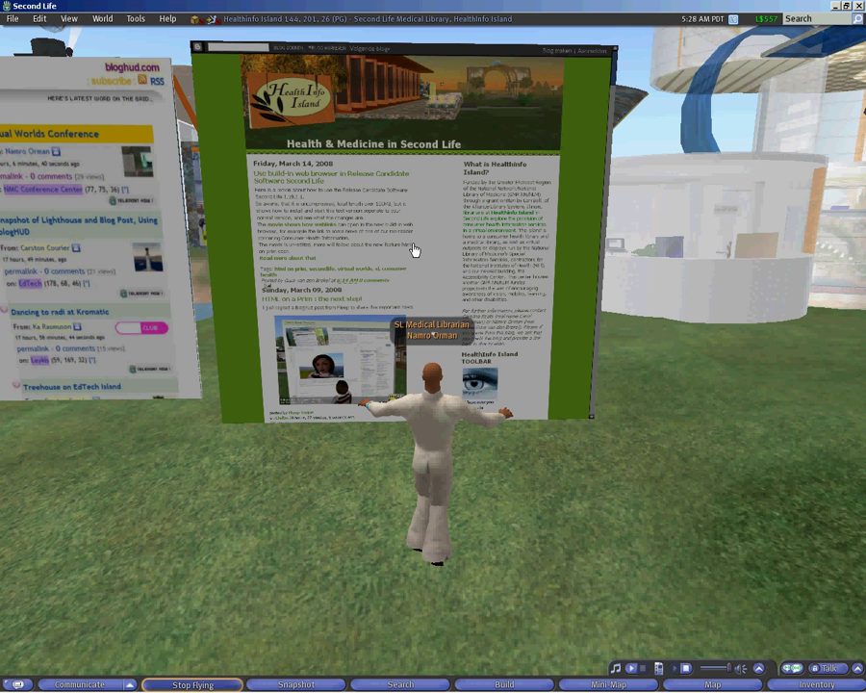
Load the Google test doc in the Media Browser and move the window nearer the centre.
left_click(415, 250)
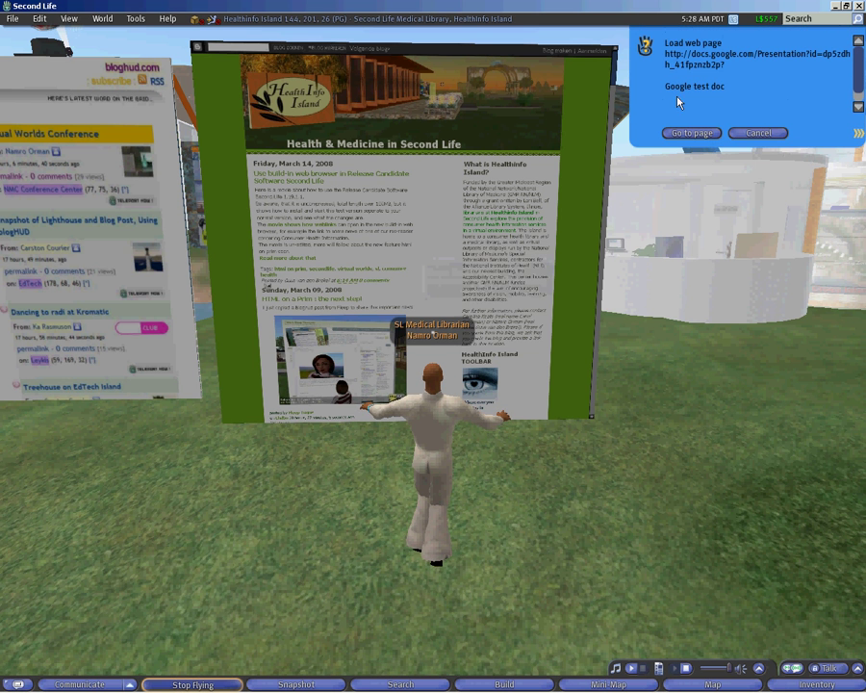
left_click(688, 133)
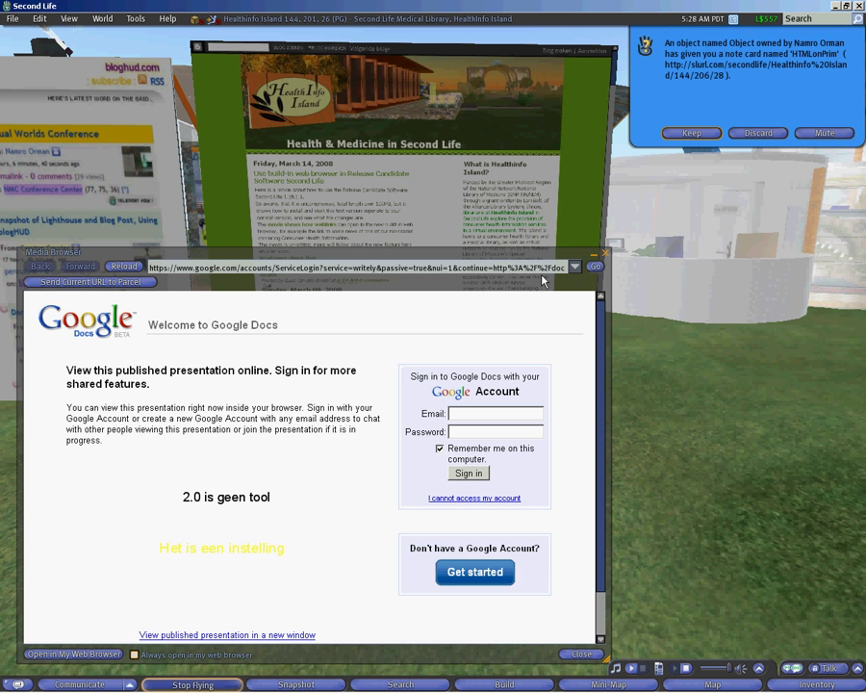
left_click_drag(554, 254, 647, 182)
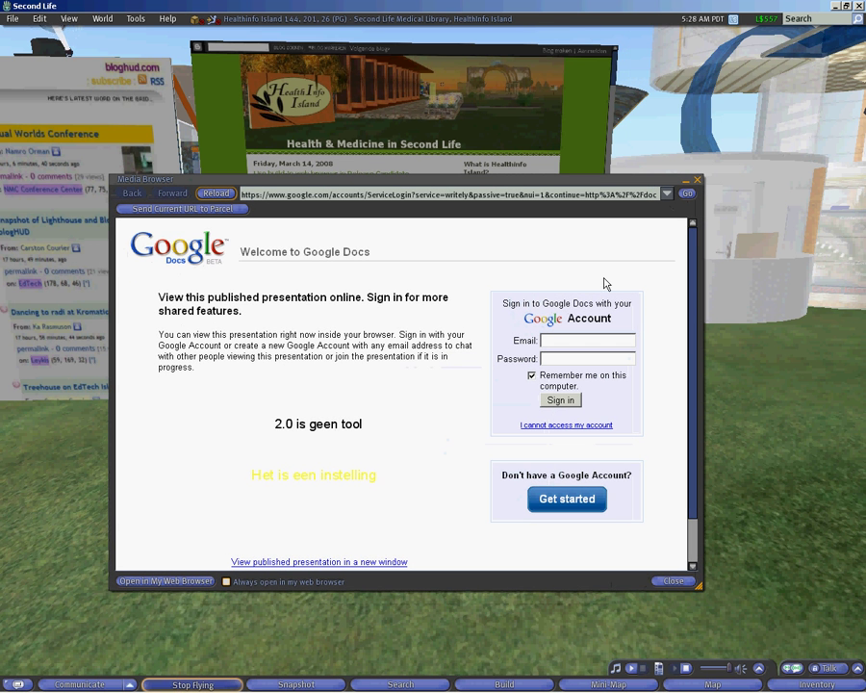
left_click(460, 195)
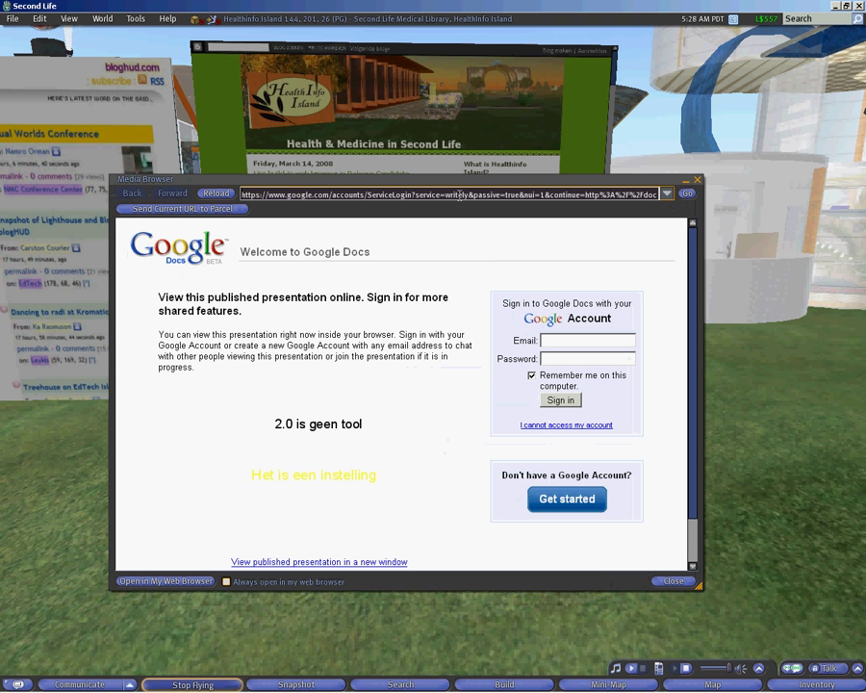
key("ctrl+a")
type("http://www.medworm.com/rss/index.php/Consumer-Health-News/26/")
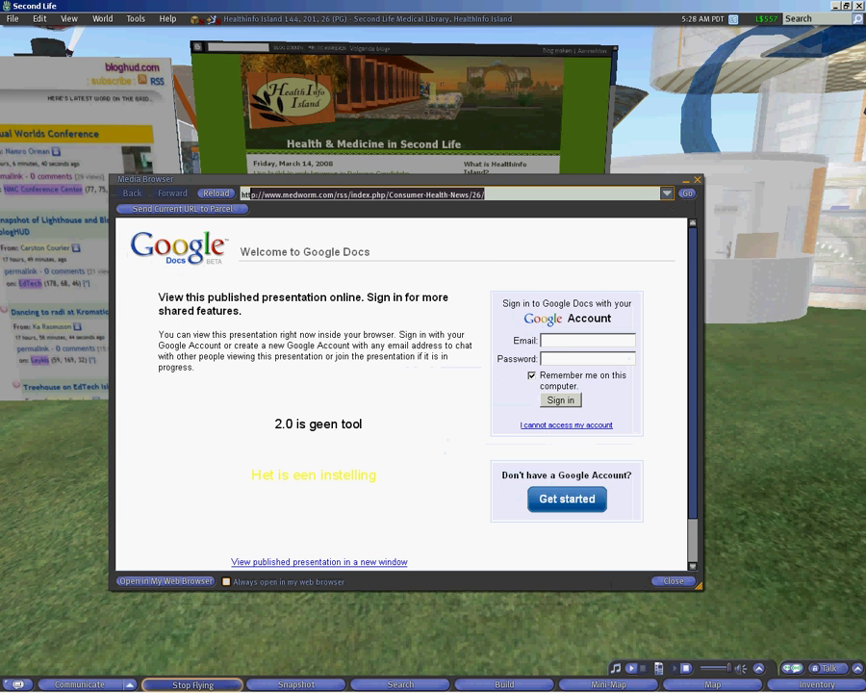
left_click(486, 194)
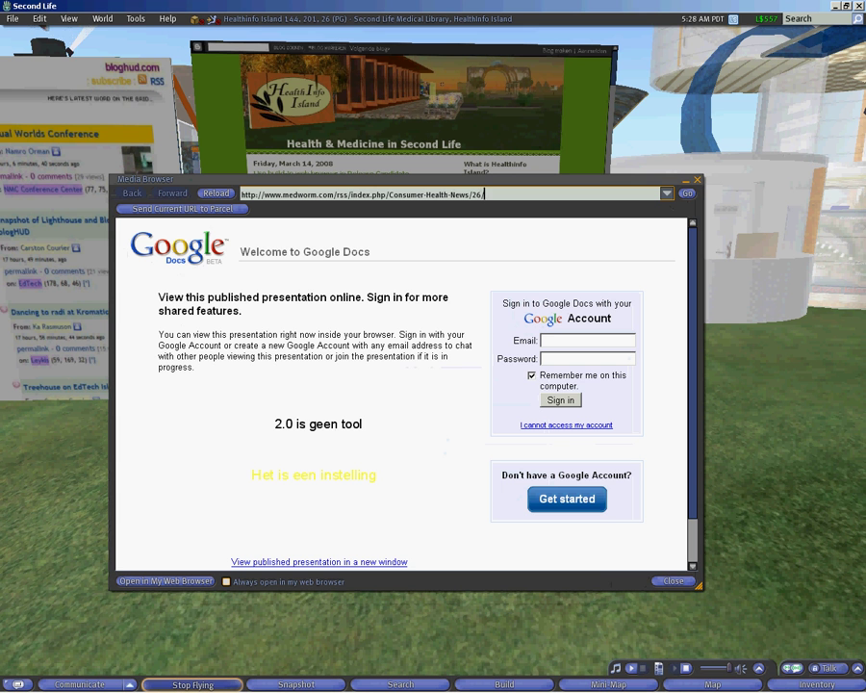
key("BackSpace")
key("BackSpace")
key("BackSpace")
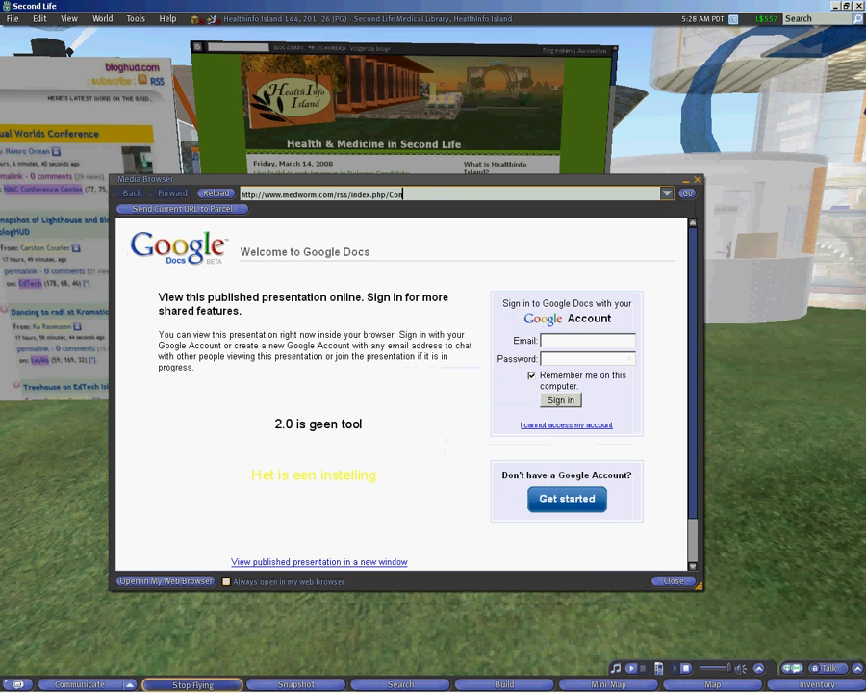
key("BackSpace")
key("BackSpace")
key("BackSpace")
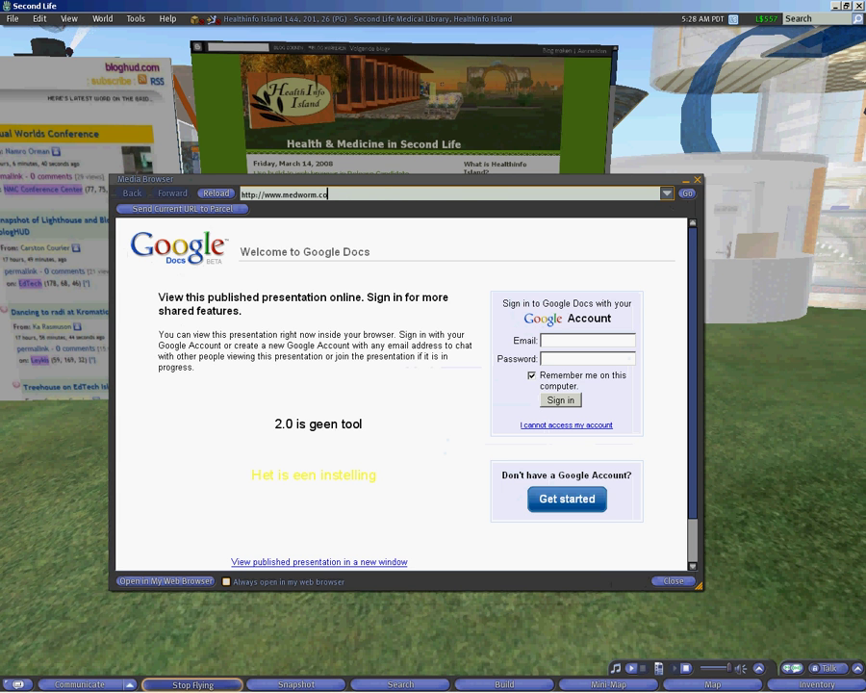
key("BackSpace")
key("BackSpace")
key("BackSpace")
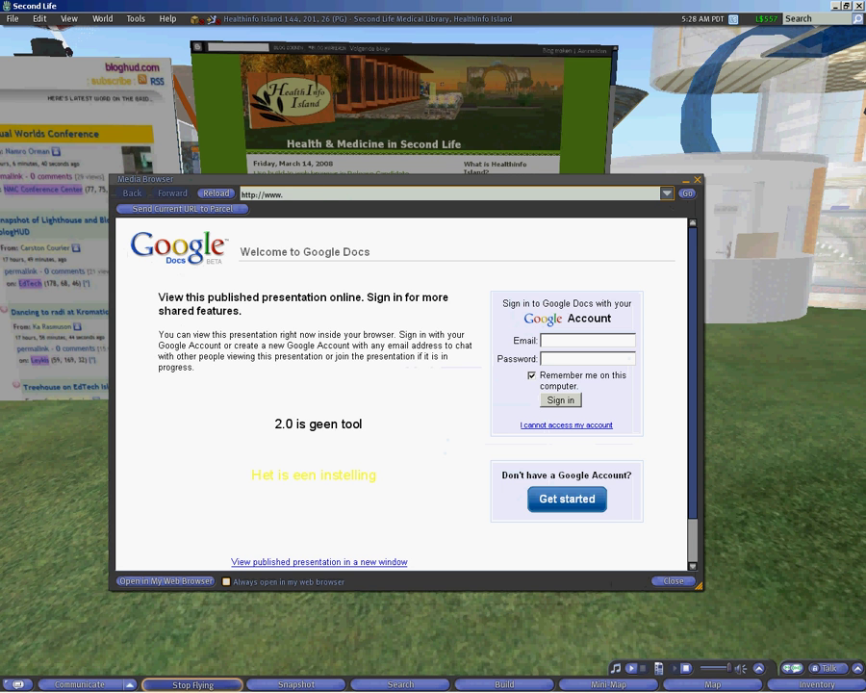
type("infoisland.com")
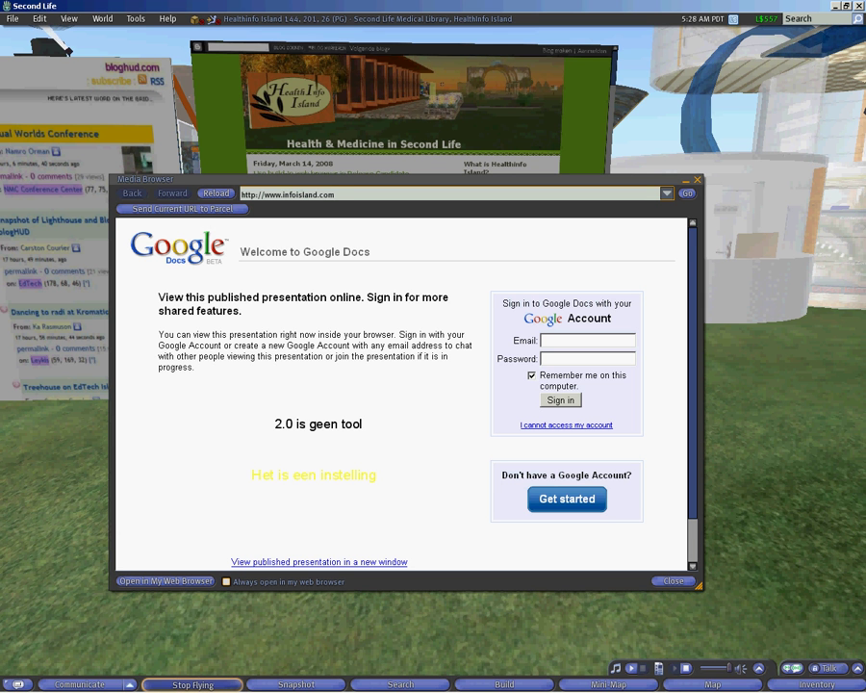
key("BackSpace")
key("BackSpace")
key("BackSpace")
type("org")
key("Return")
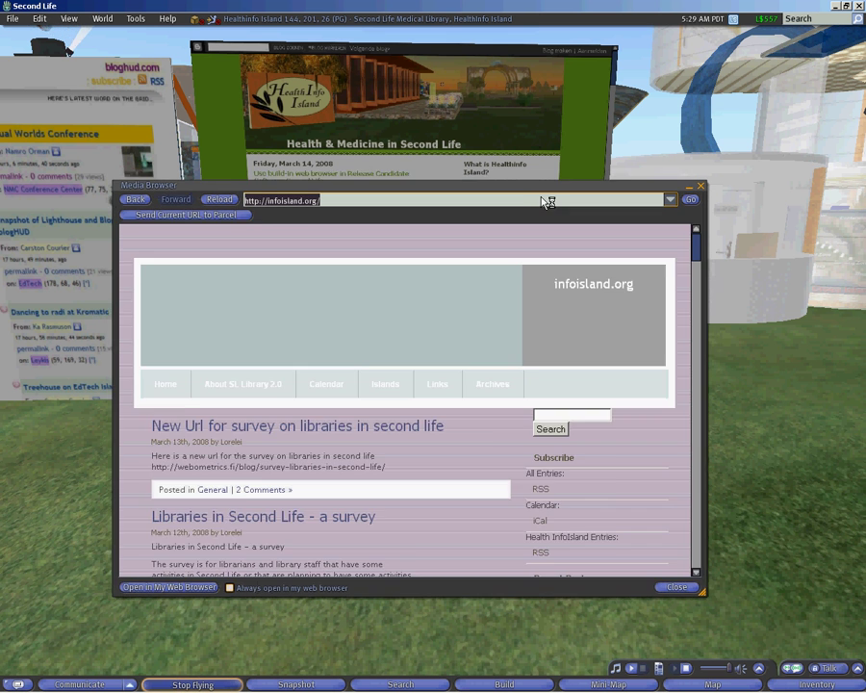
Move the Media Browser aside and send the Second Life Library homepage to the in-world screen.
mouse_move(546, 202)
left_mouse_down()
mouse_move(600, 232)
mouse_move(655, 247)
left_mouse_up()
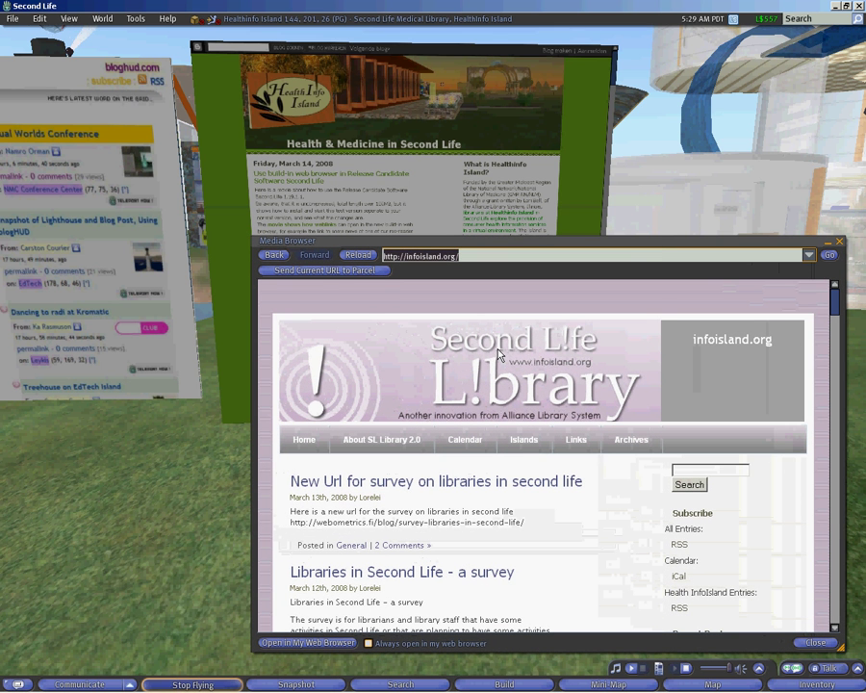
left_click(318, 273)
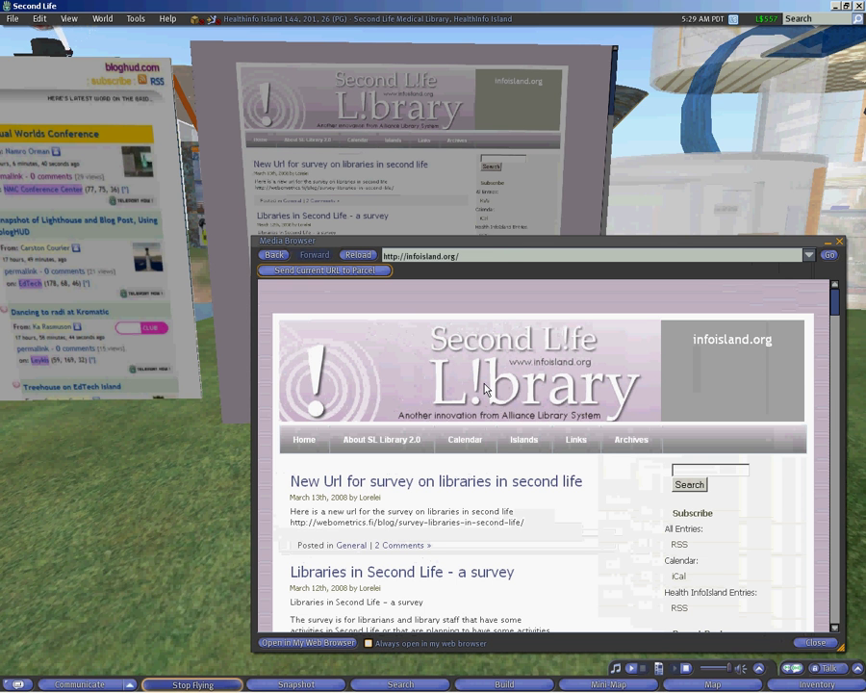
scroll(489, 493, "down", 5)
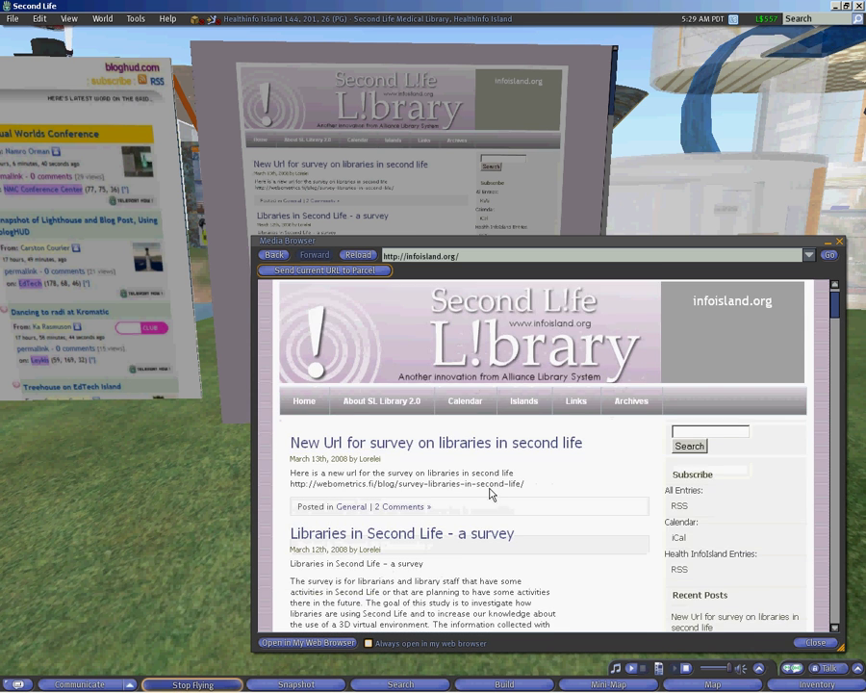
scroll(489, 492, "down", 2)
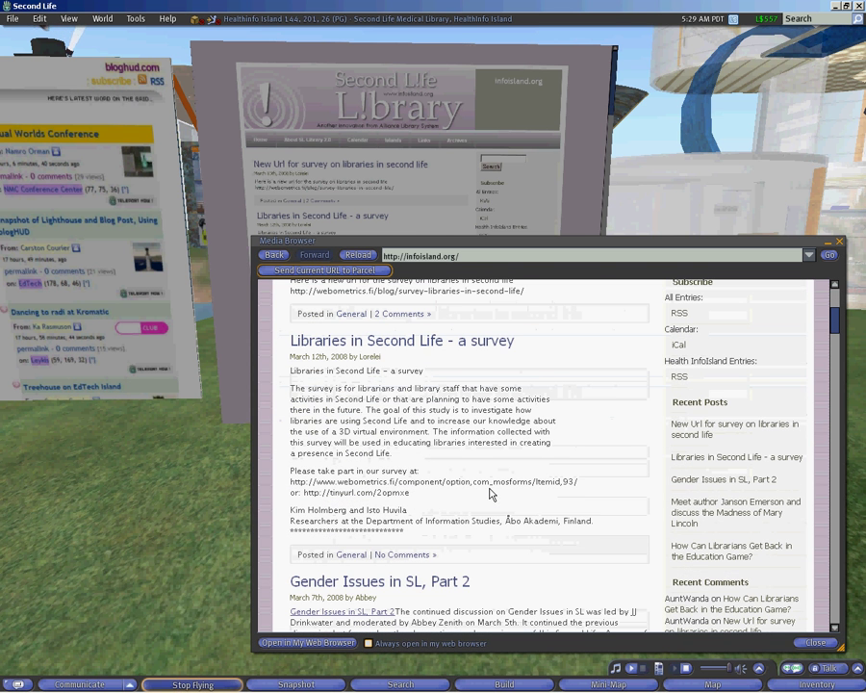
Open the 'Gender Issues in SL, Part 2' post in the Media Browser.
left_click(360, 615)
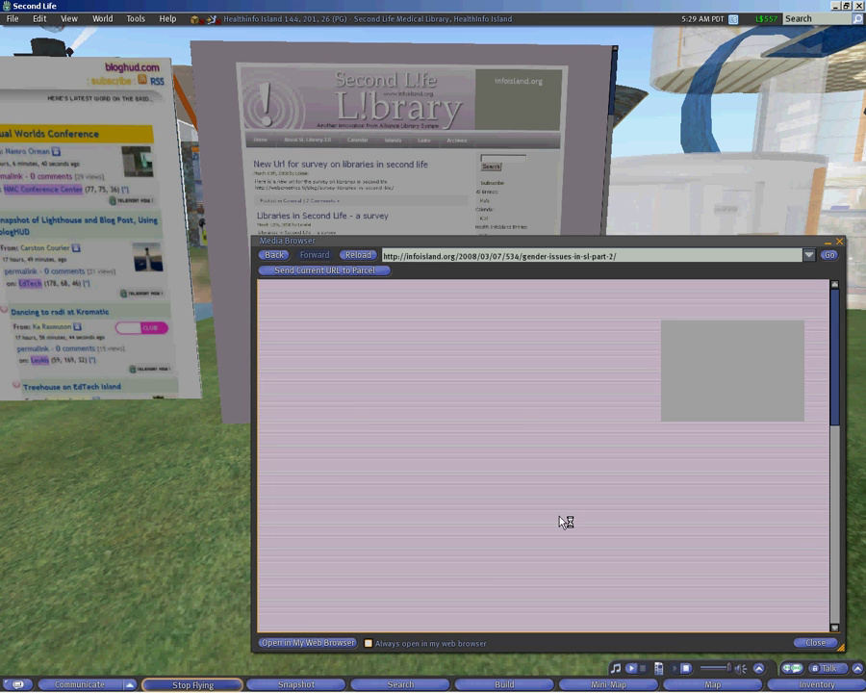
scroll(560, 521, "down", 3)
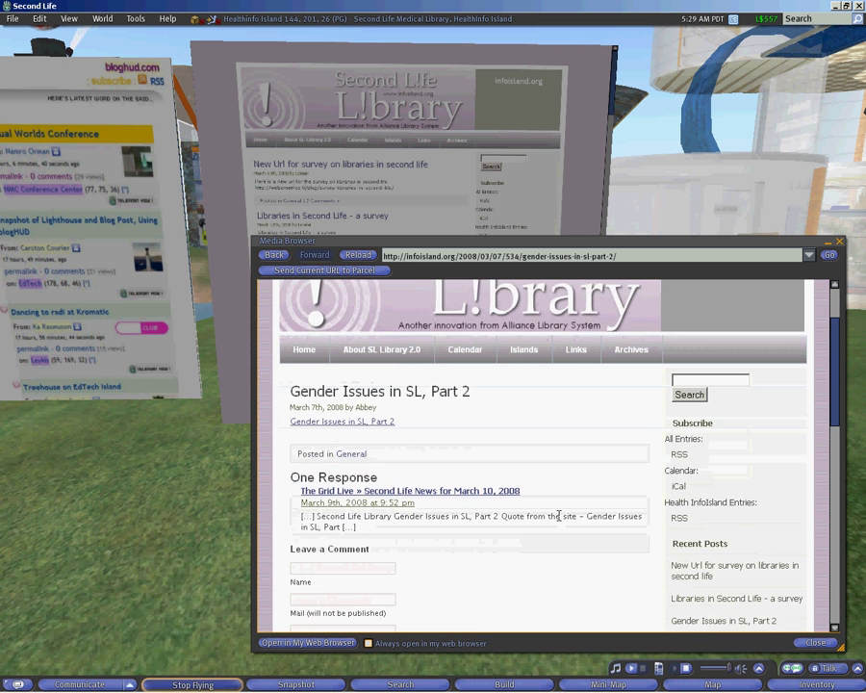
left_click(549, 255)
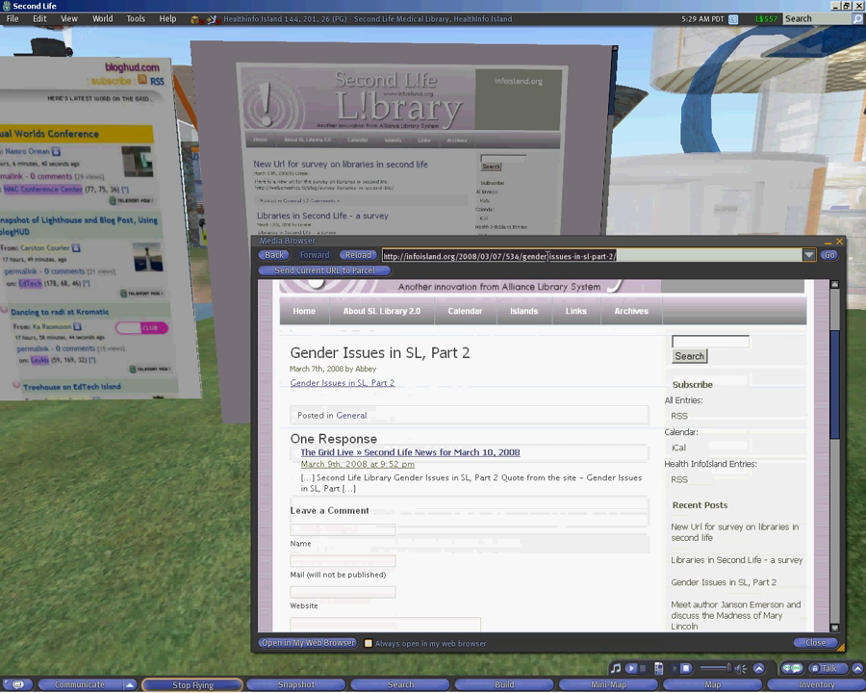
type("www.ne")
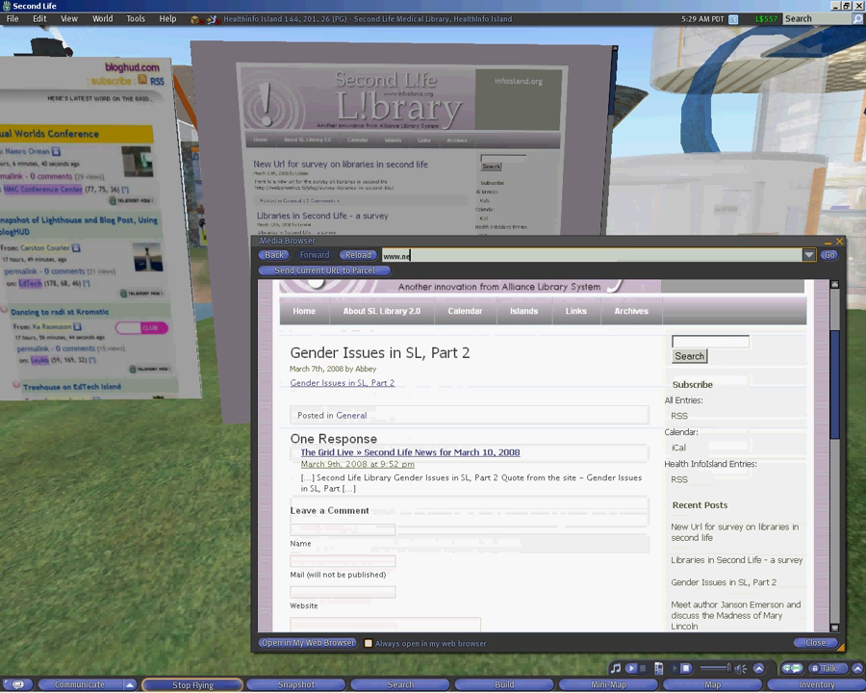
type("tvibes.co")
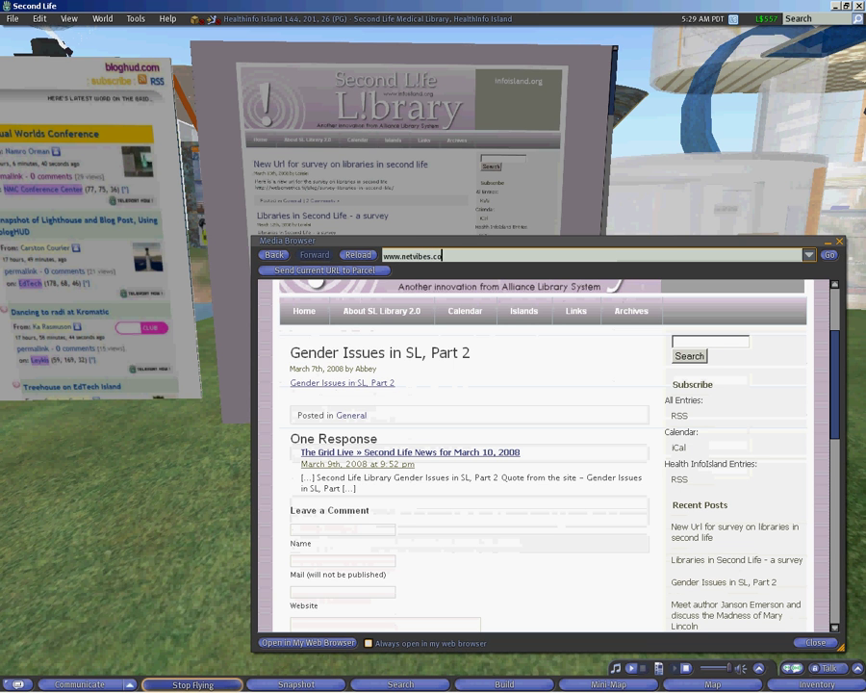
type("m/infoisland")
key("Return")
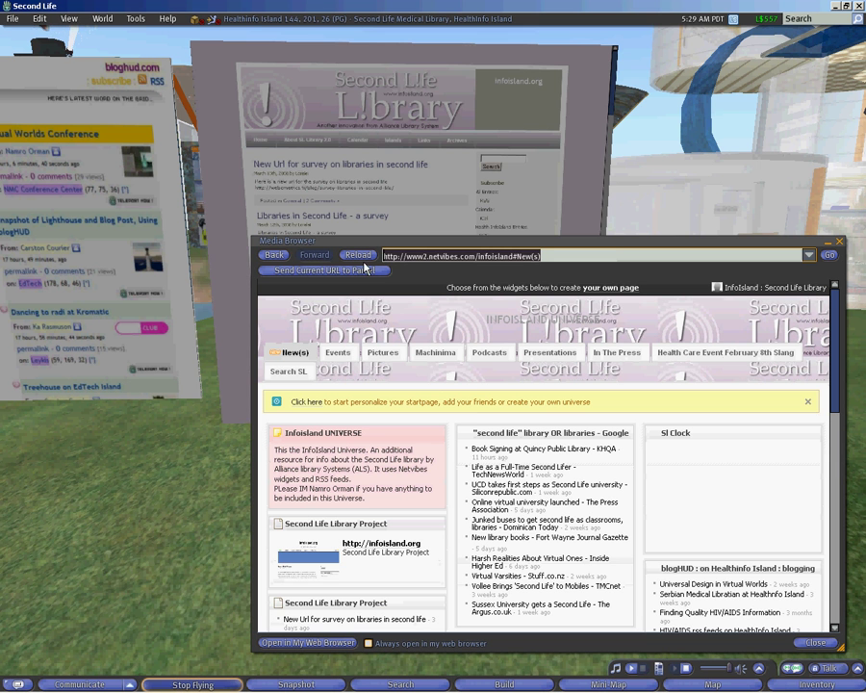
left_click(356, 273)
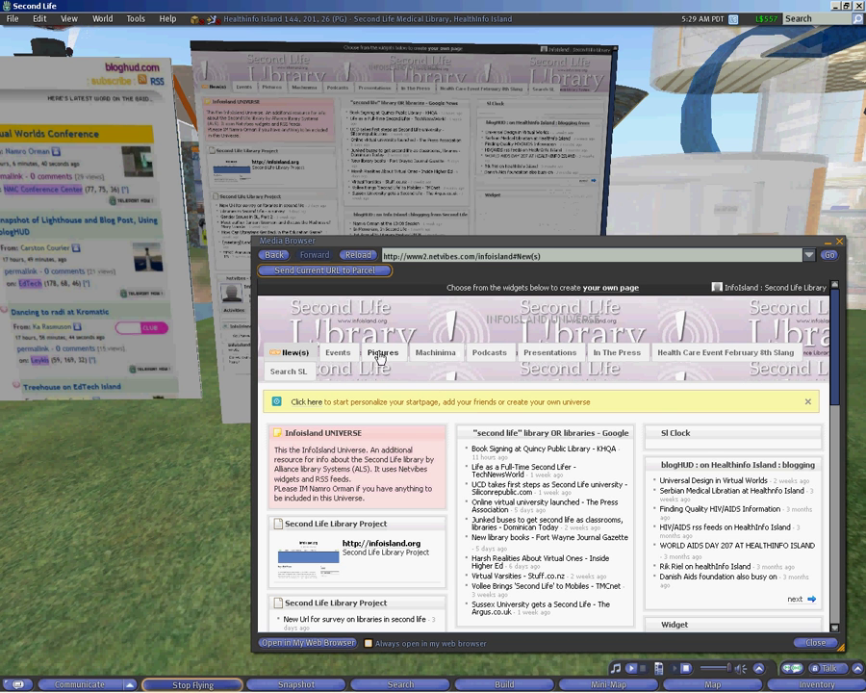
Send the InfoIsland Pictures section to the in-world screen and move the browser lower.
left_click(381, 354)
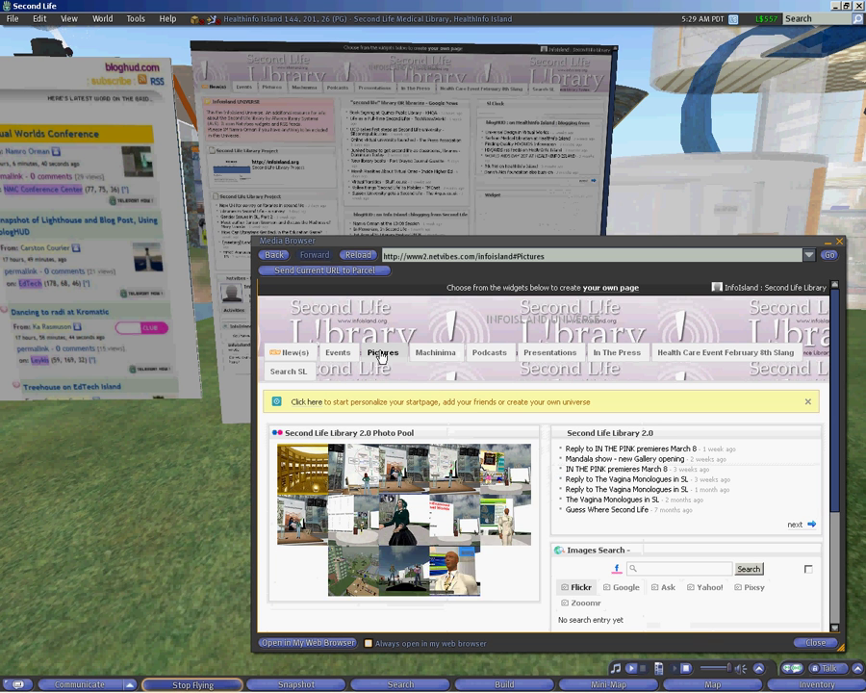
left_click(367, 272)
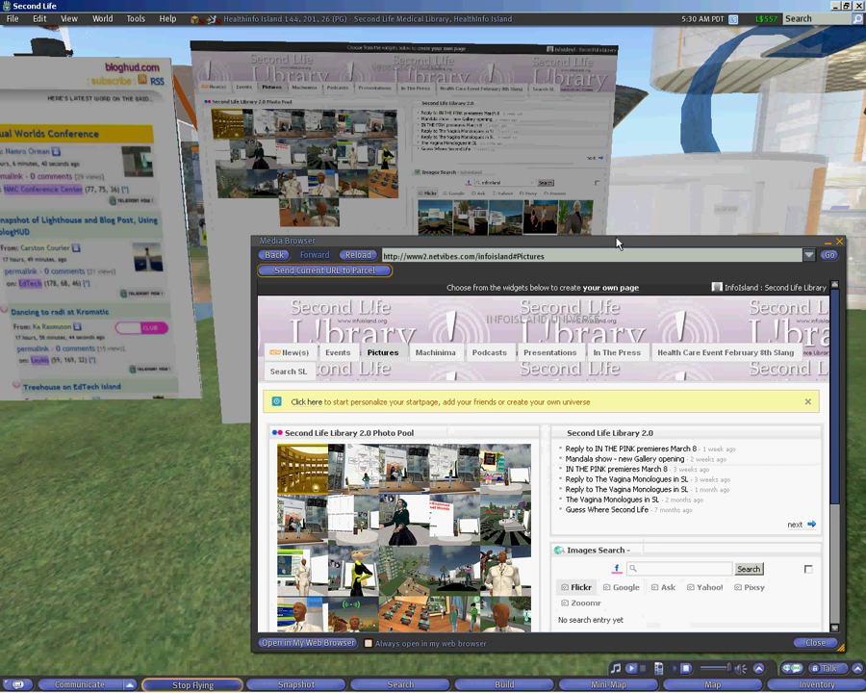
left_click_drag(620, 241, 610, 354)
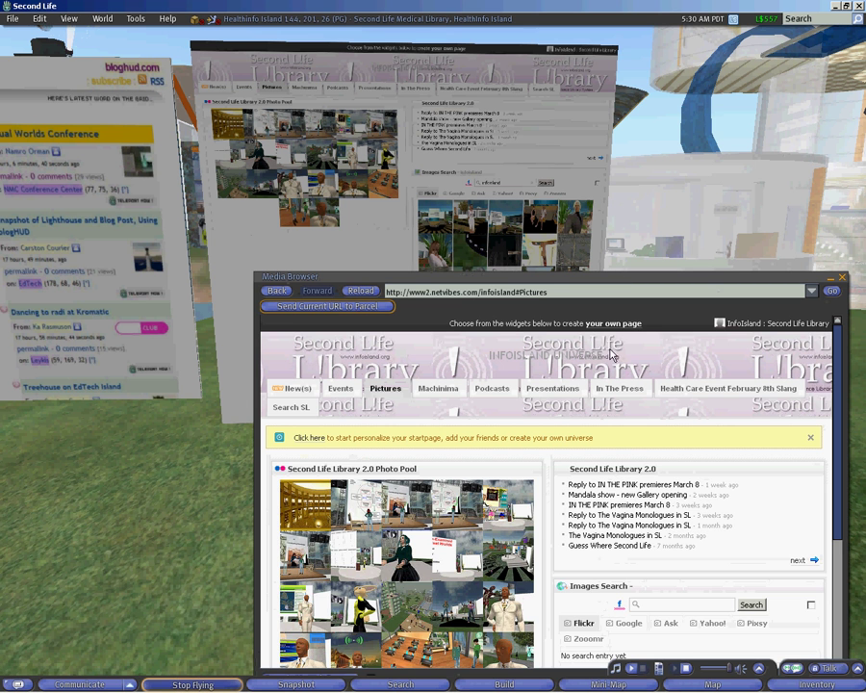
Open the Presentations section and scroll through its SlideShare widgets.
left_click(563, 389)
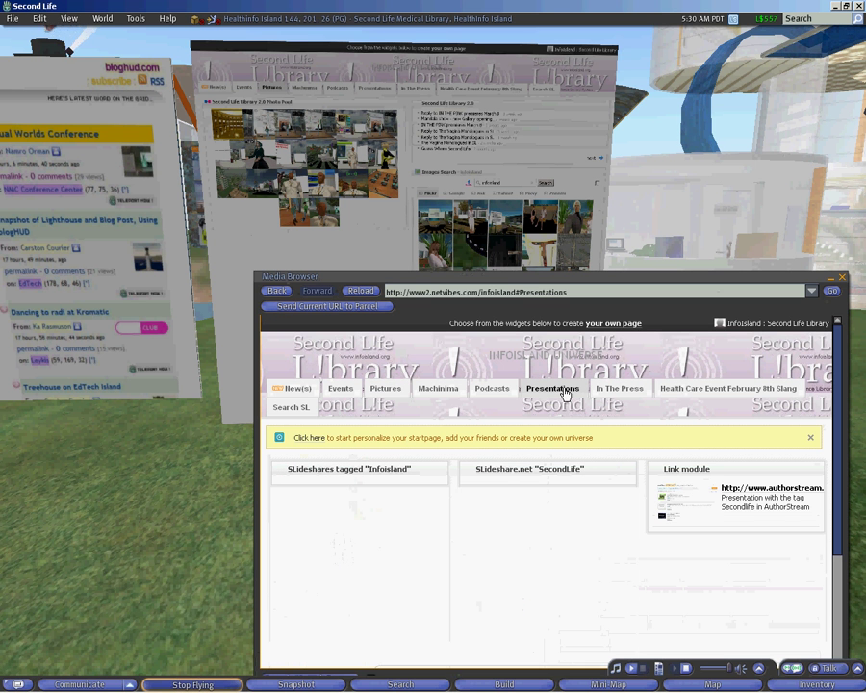
scroll(565, 392, "down", 3)
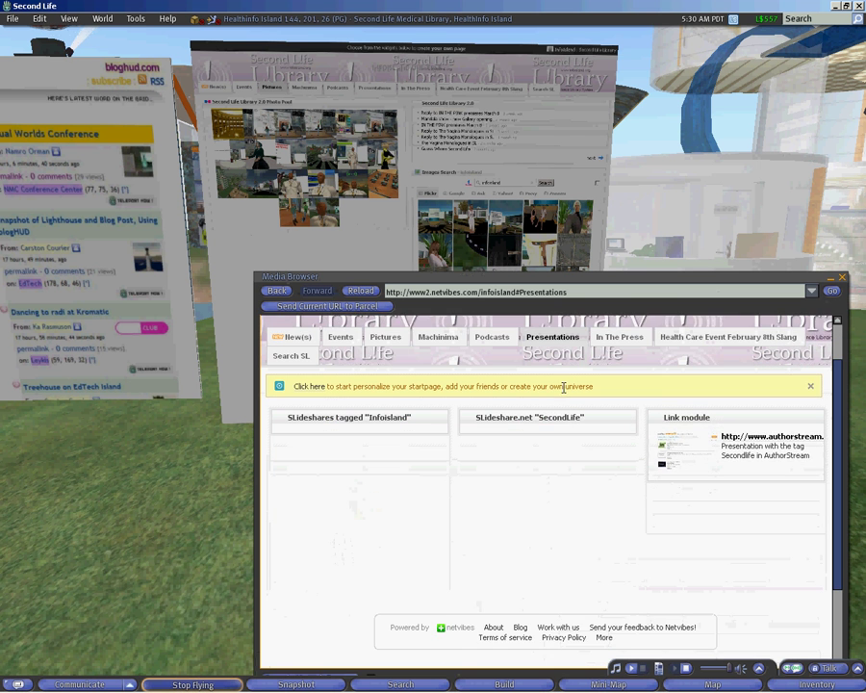
scroll(564, 387, "down", 1)
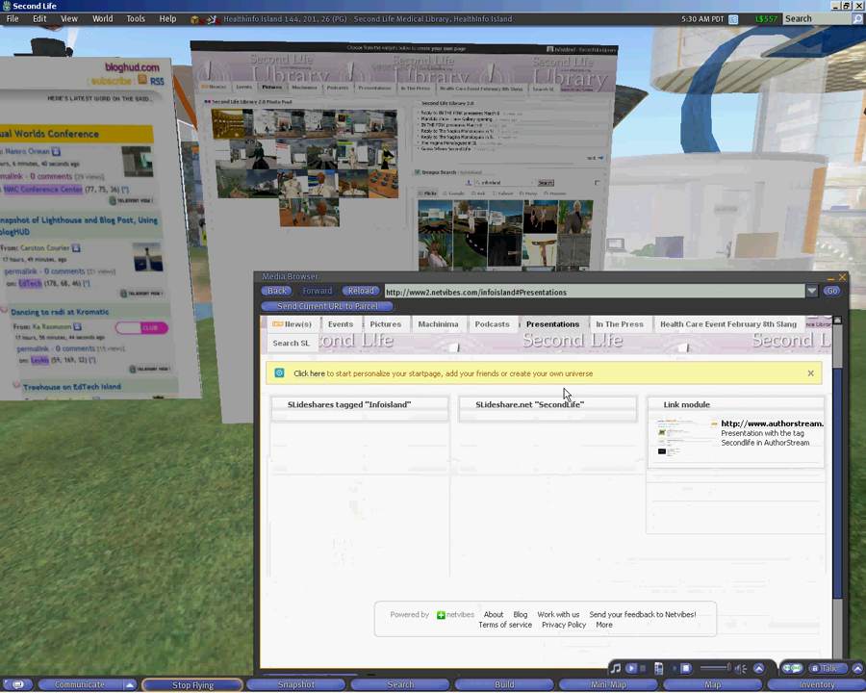